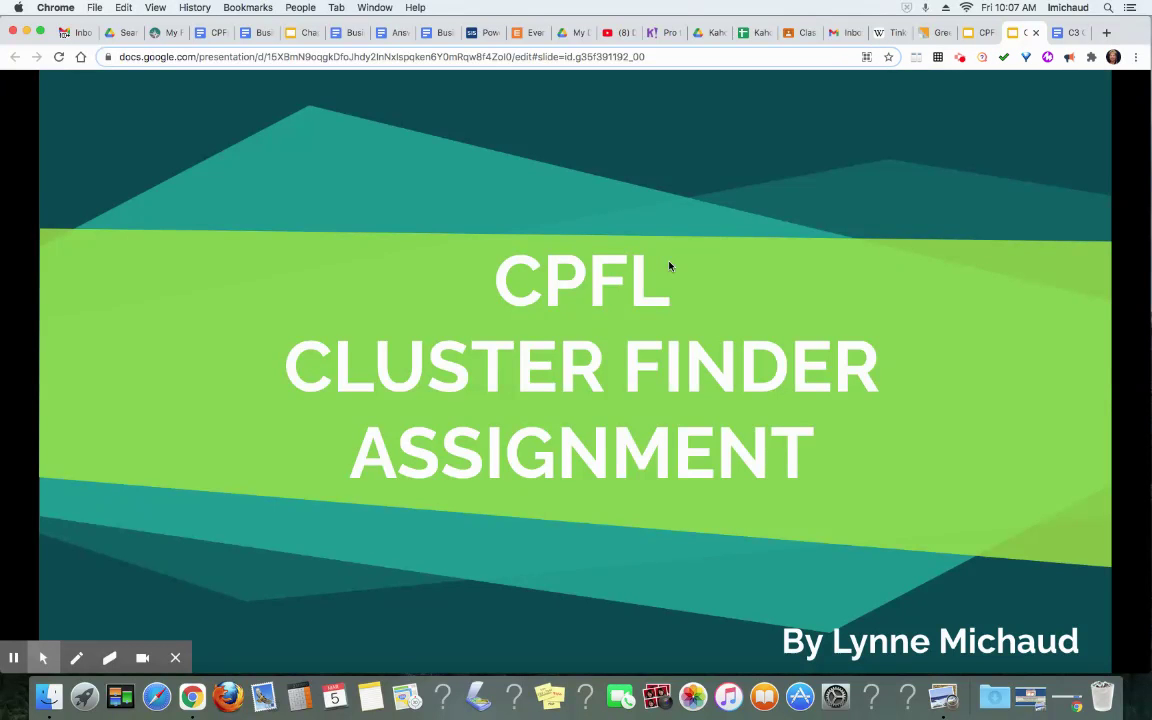
- Advance the assignment slideshow from the title slide past the objectives slide
click(672, 264)
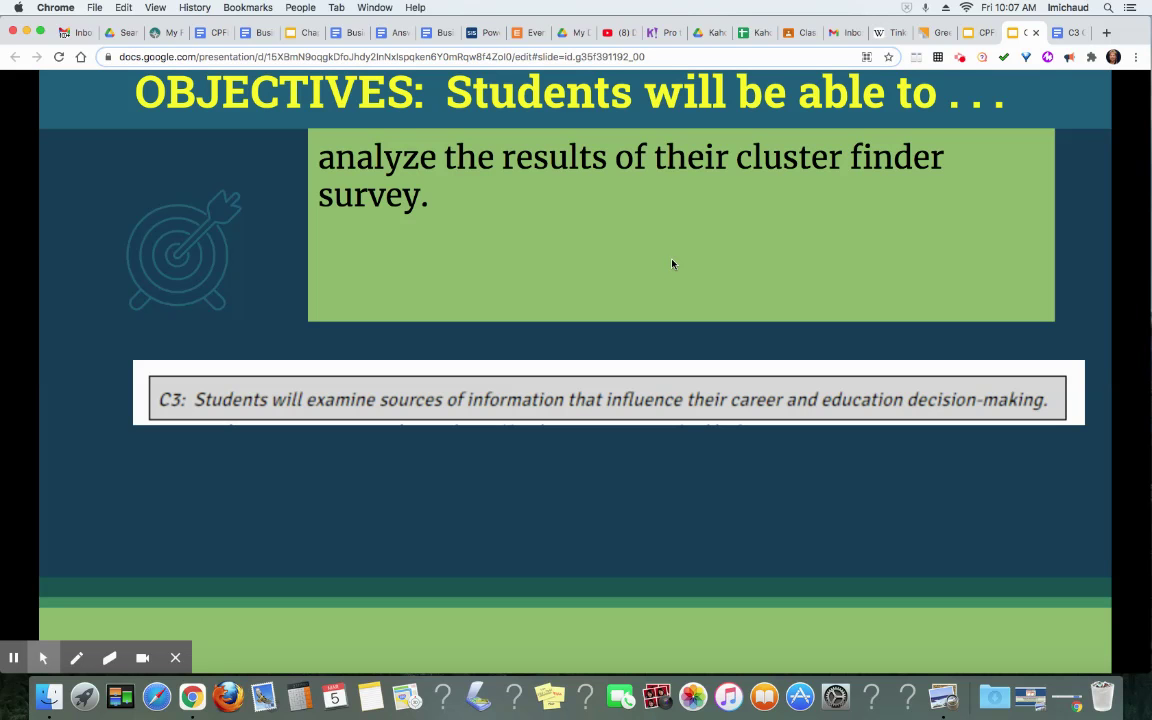
click(672, 264)
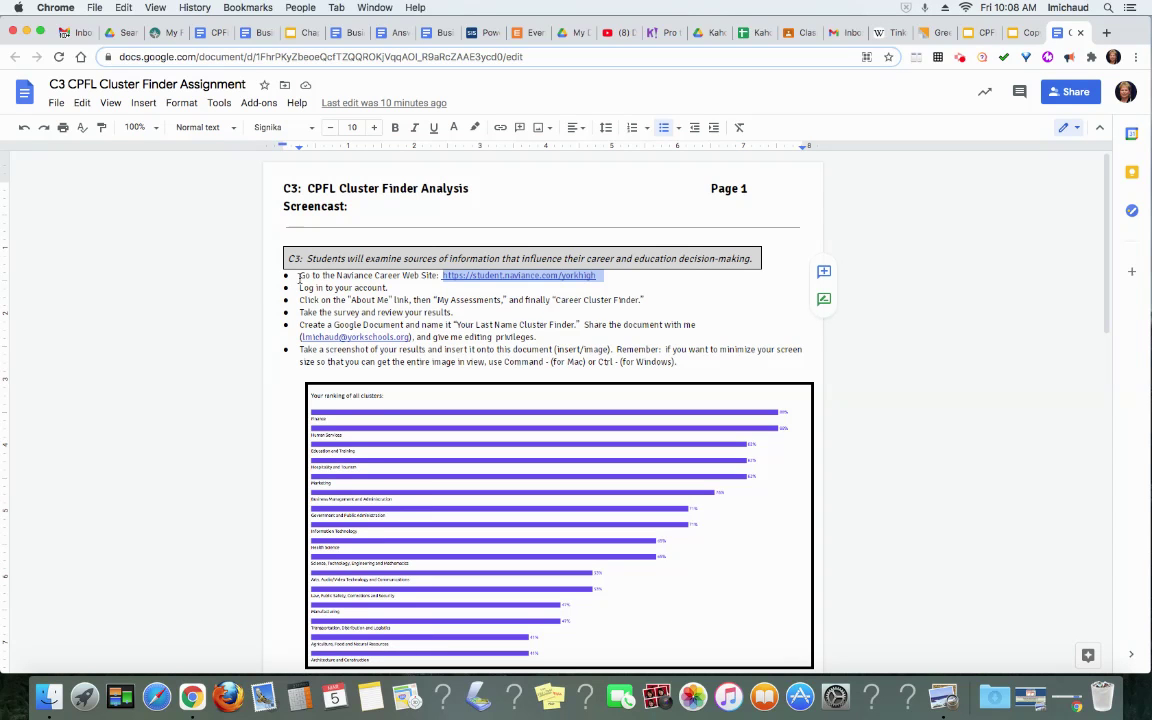
- Follow the Naviance student link in the assignment document and open the Career Cluster Finder under My Assessments
click(487, 276)
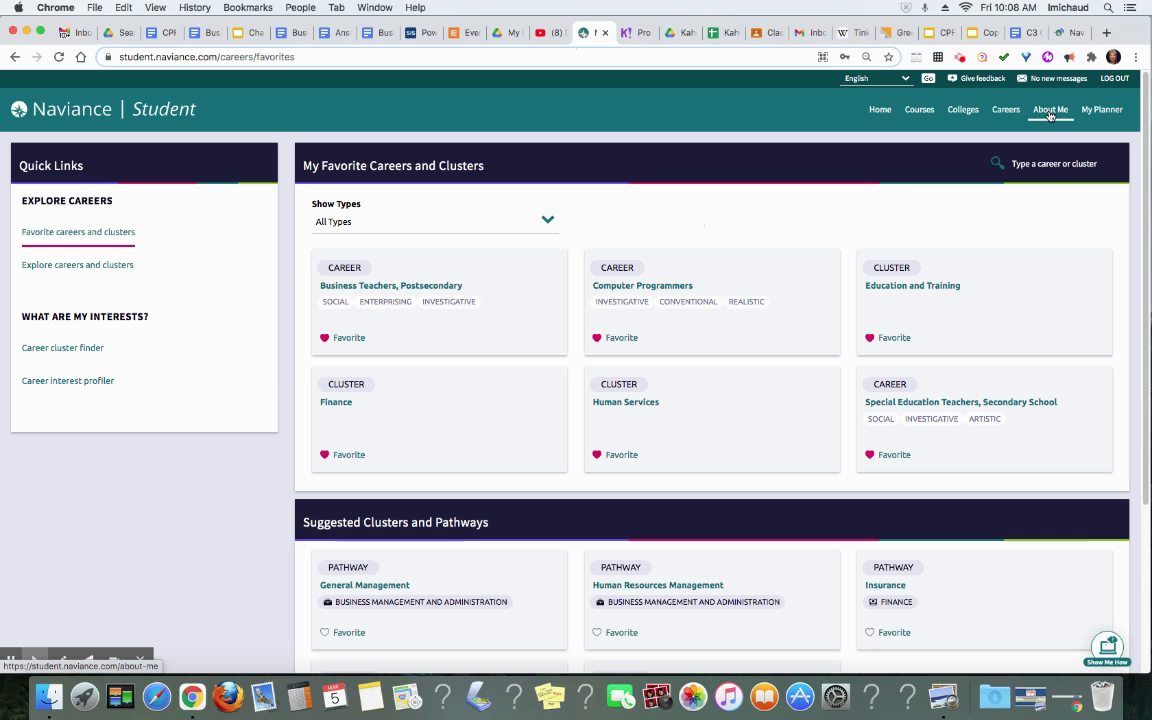
click(1049, 116)
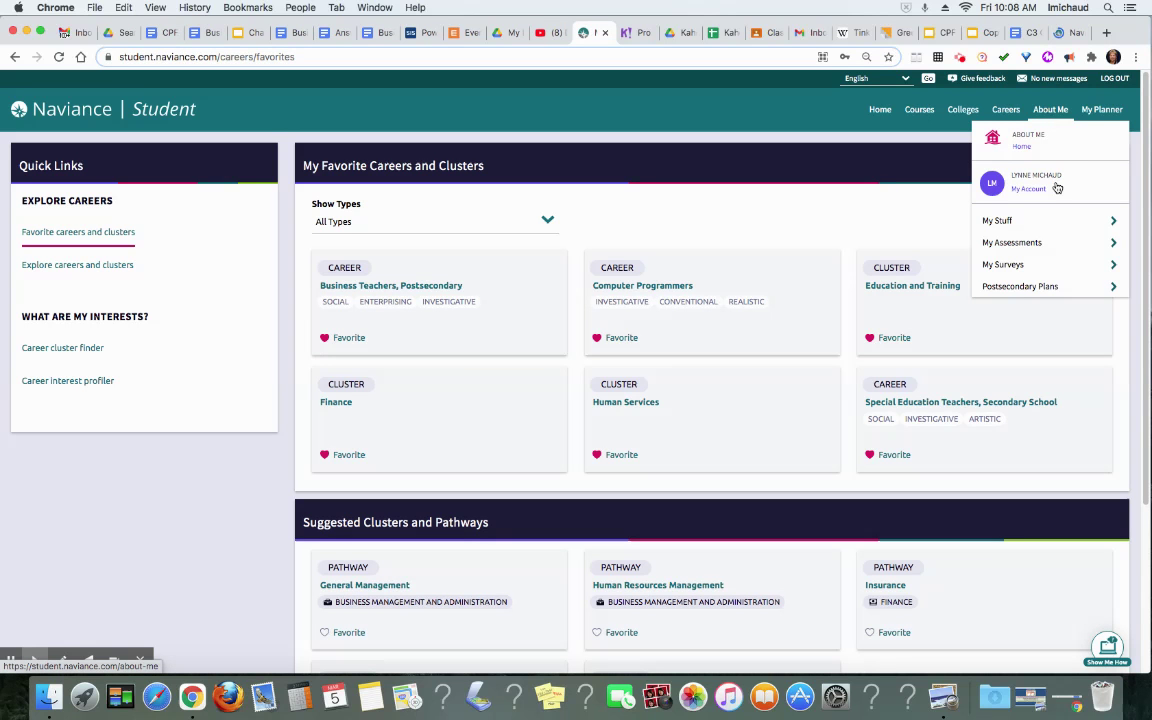
click(1021, 245)
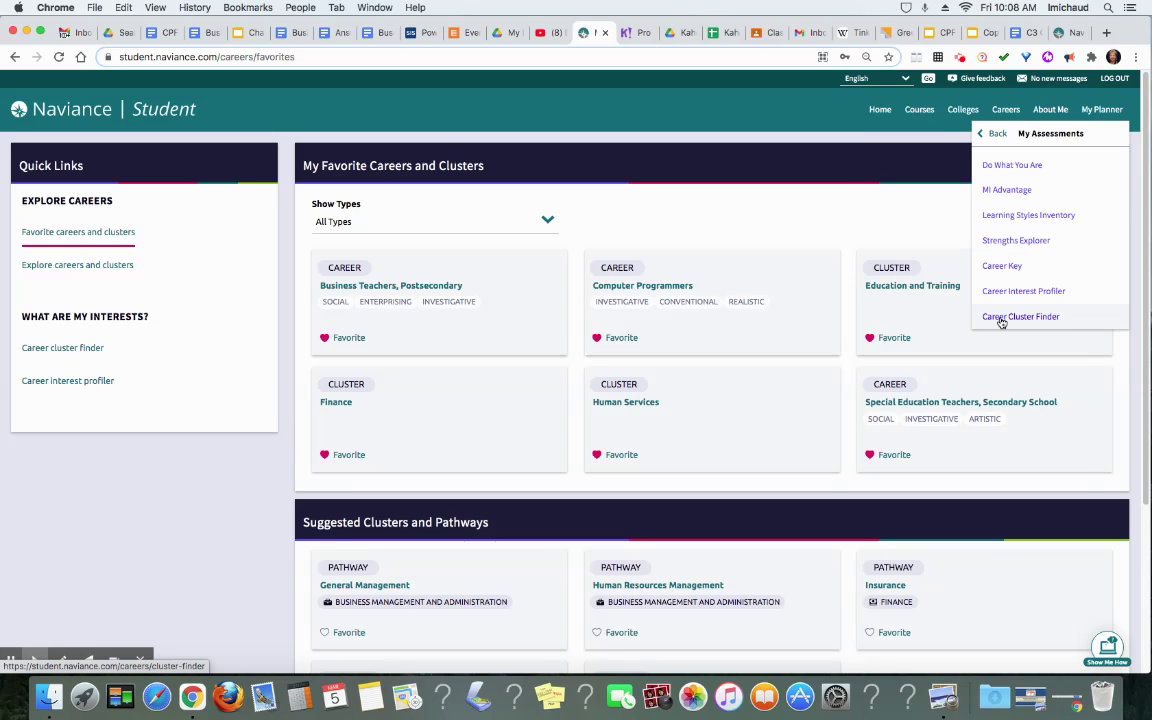
click(1001, 318)
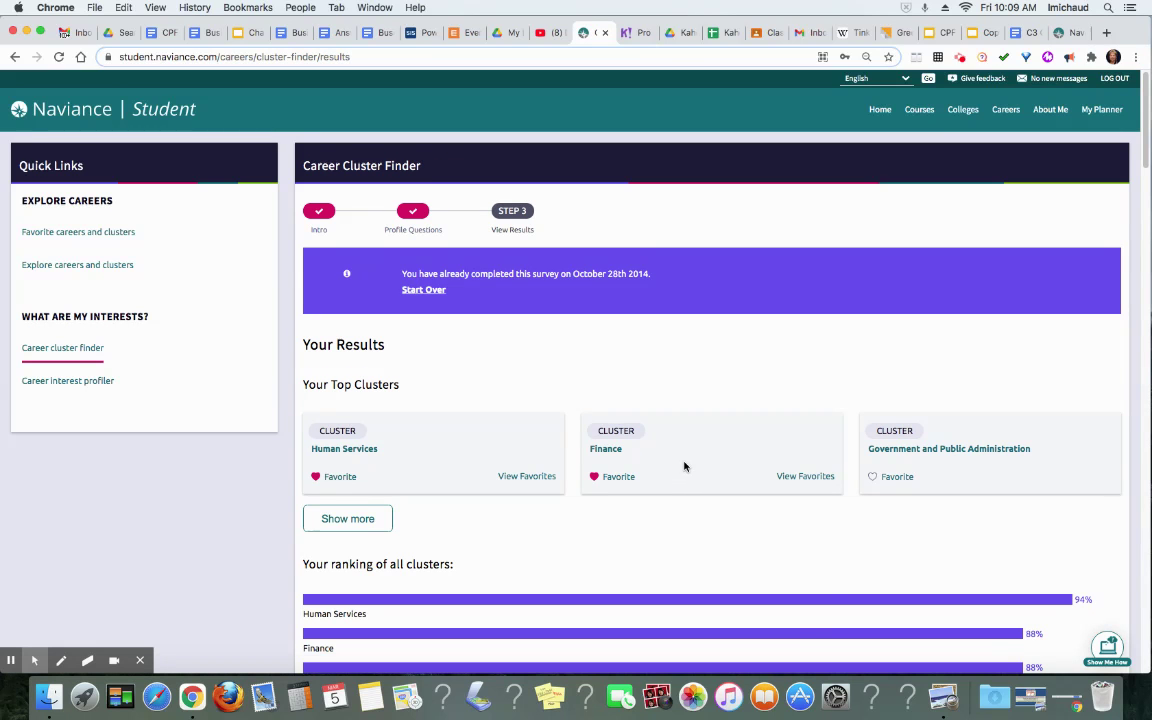
- Examine the top clusters and the full ranking of all clusters in the Career Cluster Finder results
scroll(684, 467, down, 1)
scroll(684, 467, down, 2)
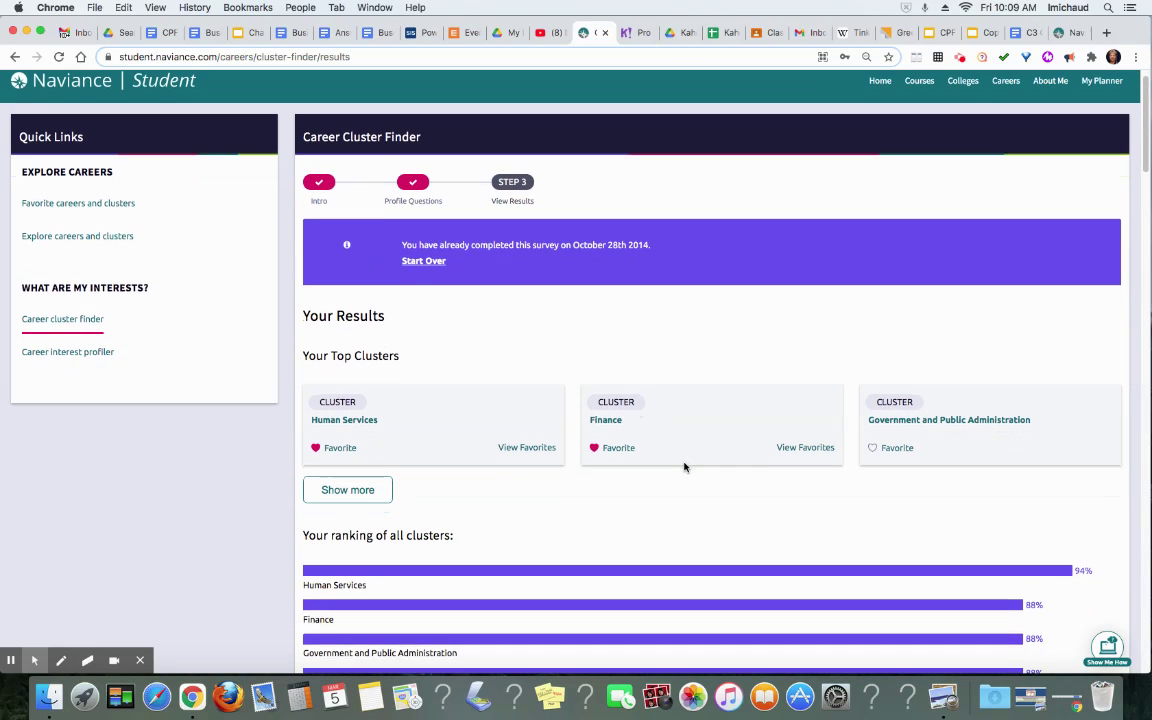
scroll(684, 467, down, 2)
scroll(684, 467, down, 2)
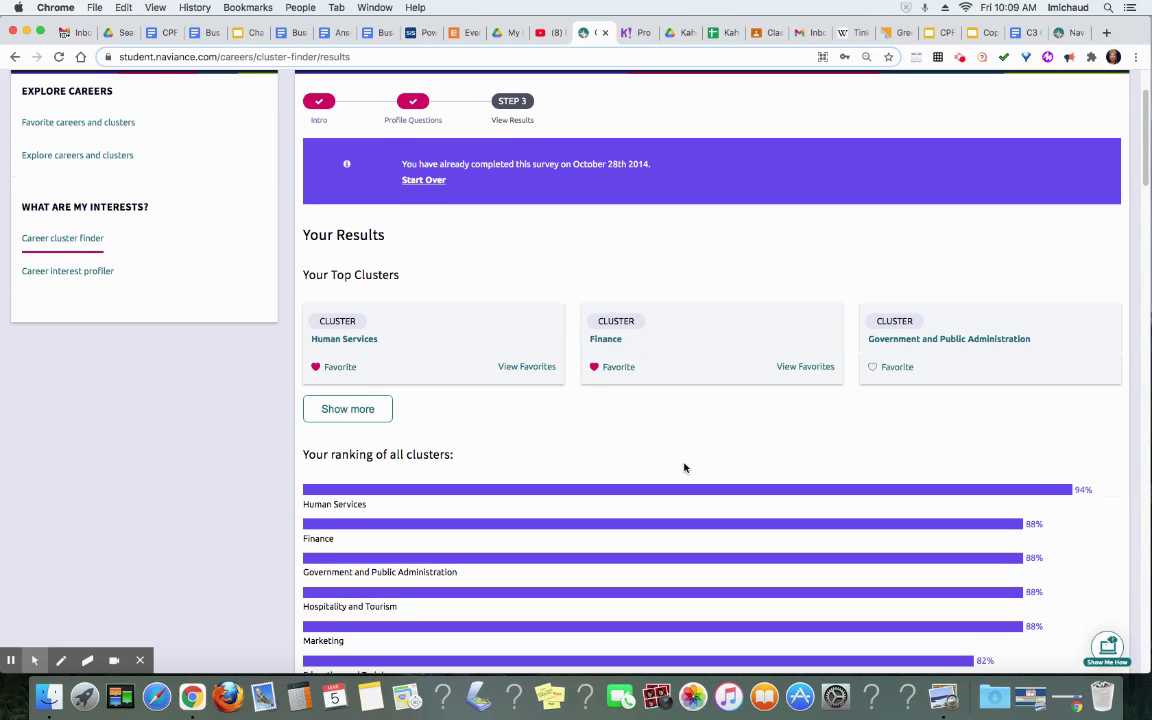
scroll(684, 467, down, 1)
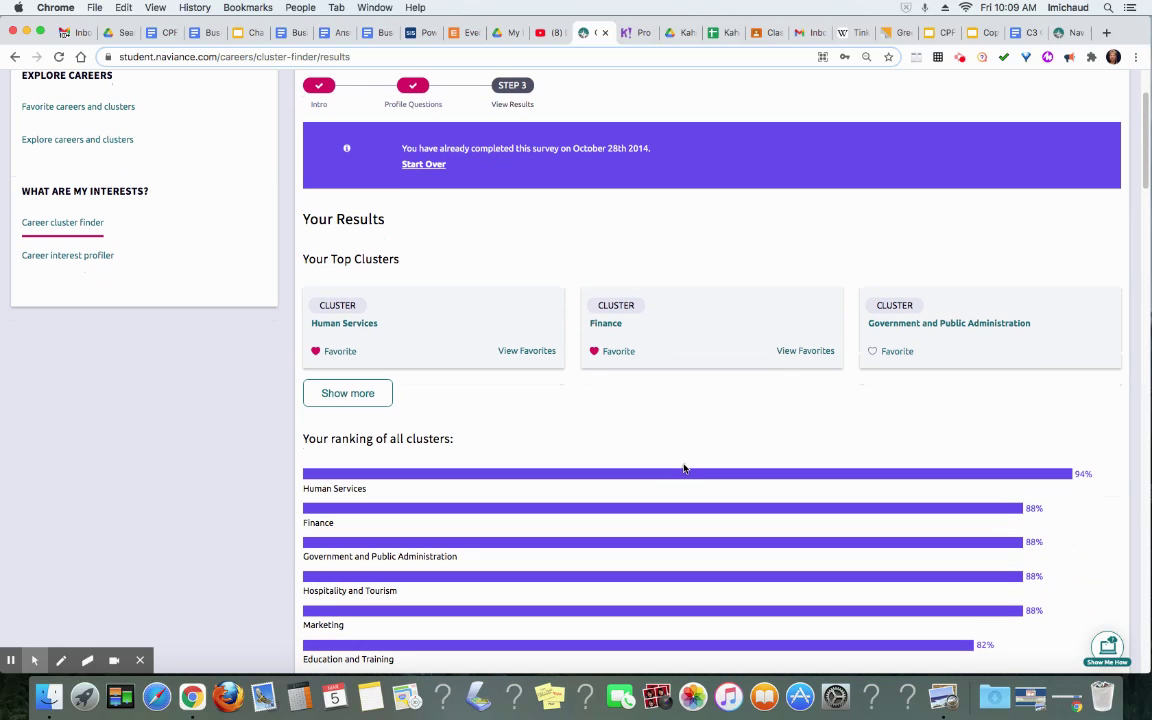
scroll(684, 467, down, 2)
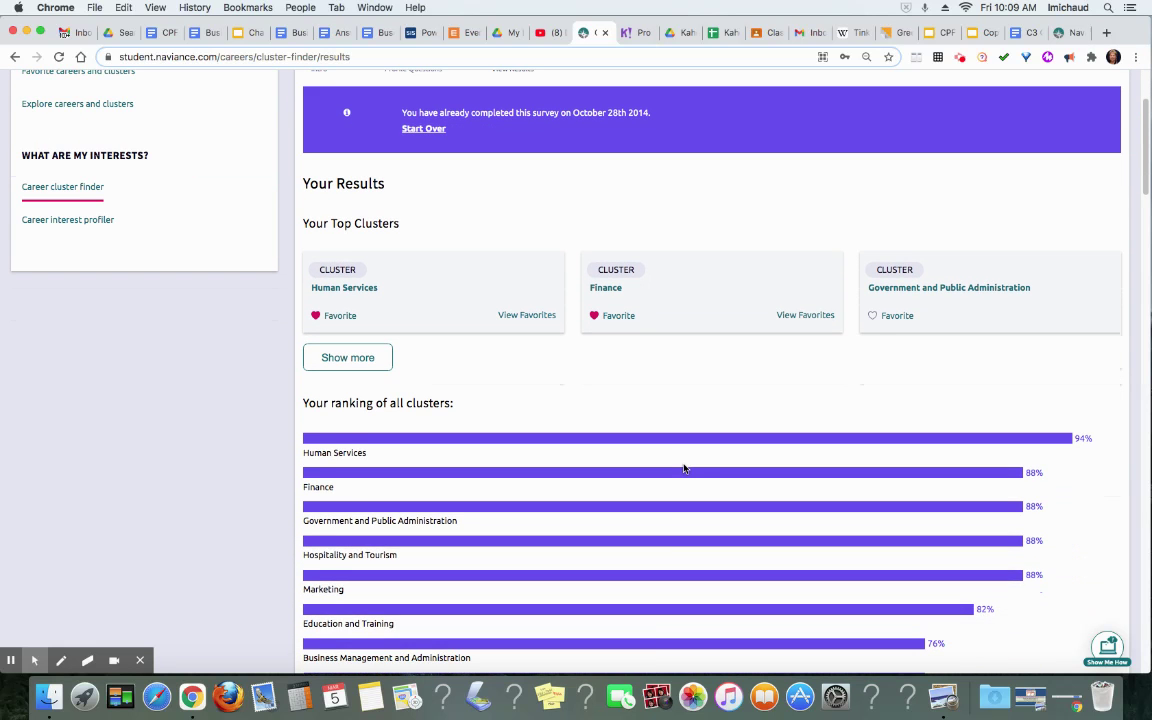
scroll(684, 467, down, 2)
scroll(684, 467, down, 1)
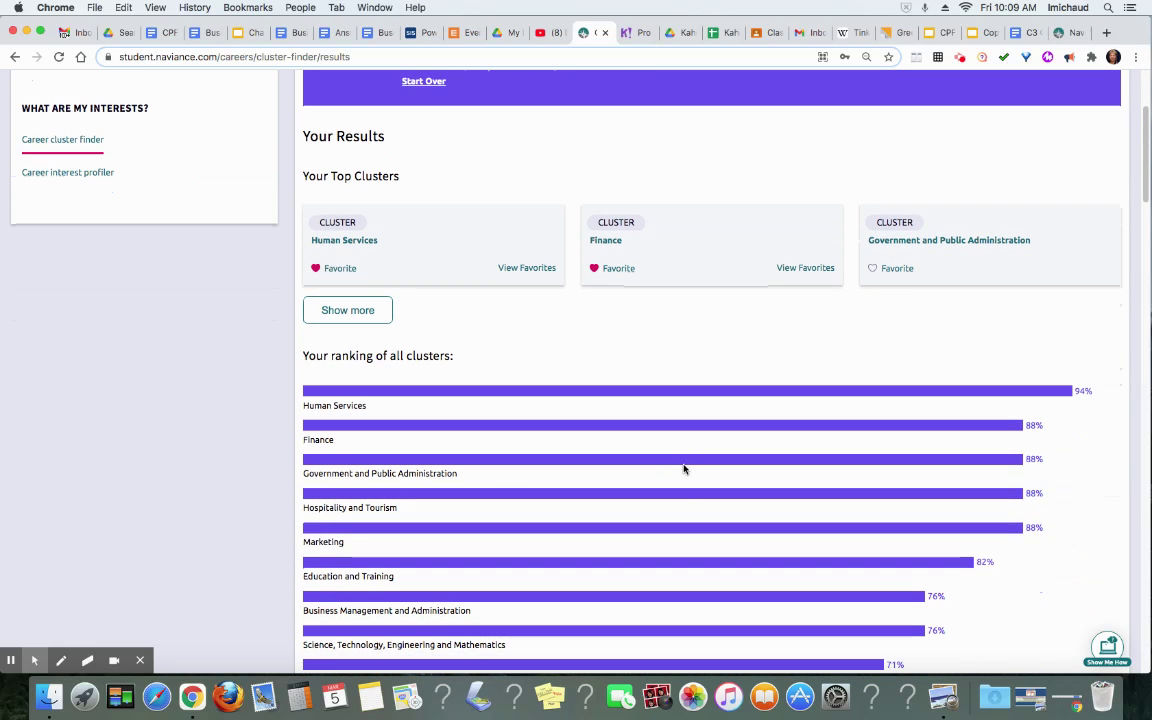
scroll(684, 467, down, 1)
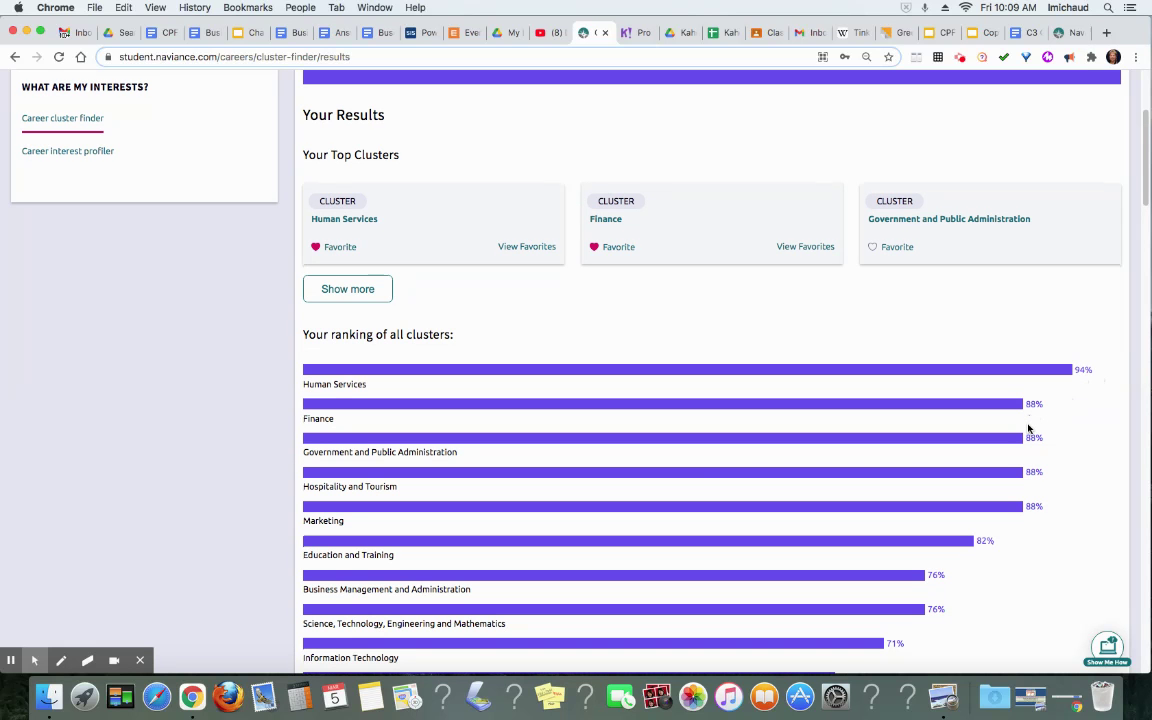
scroll(1028, 428, down, 1)
scroll(1028, 428, down, 4)
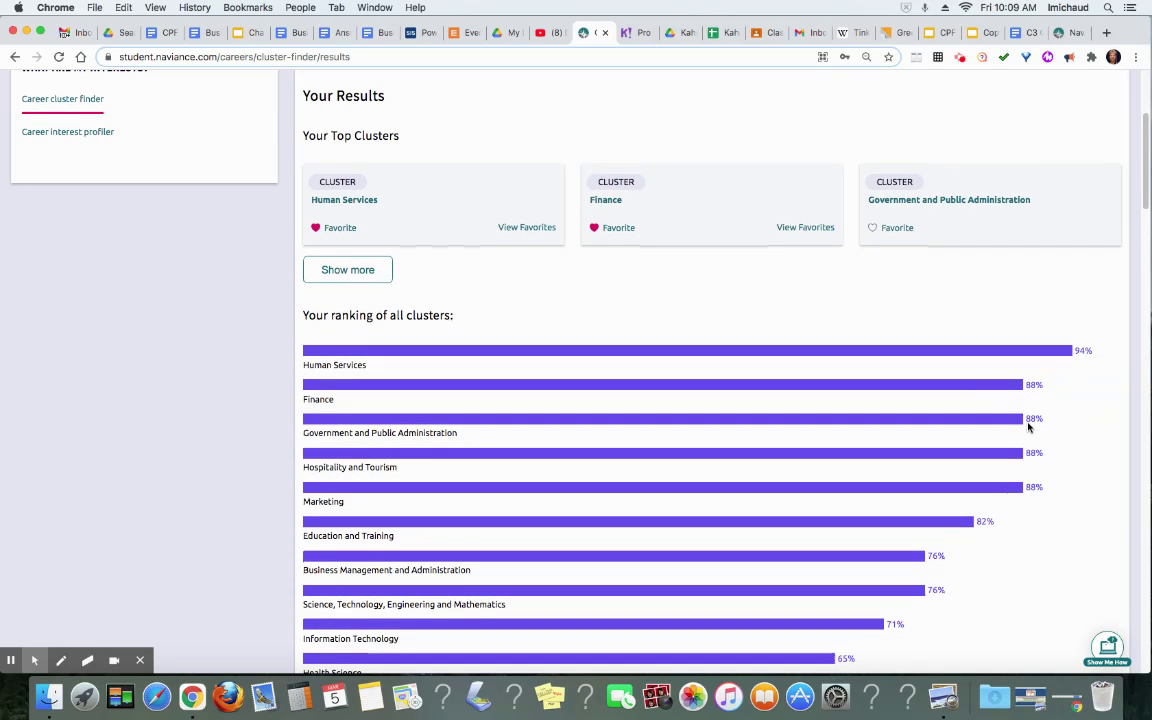
scroll(1027, 427, down, 1)
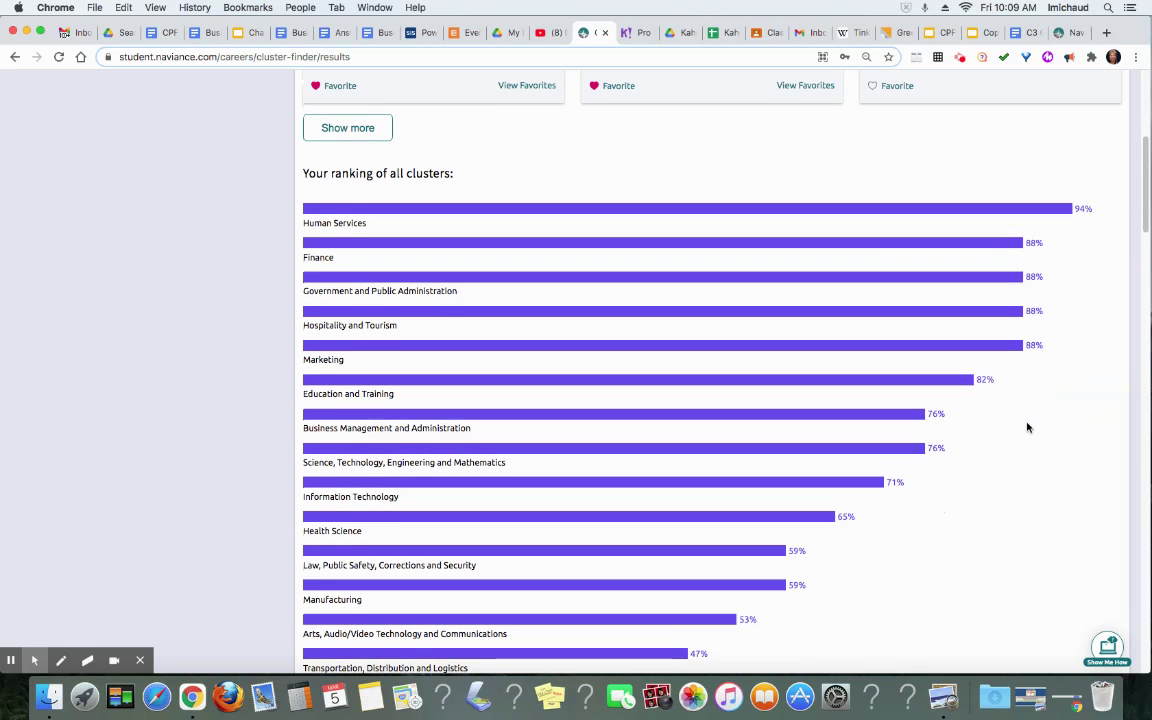
scroll(1027, 427, down, 2)
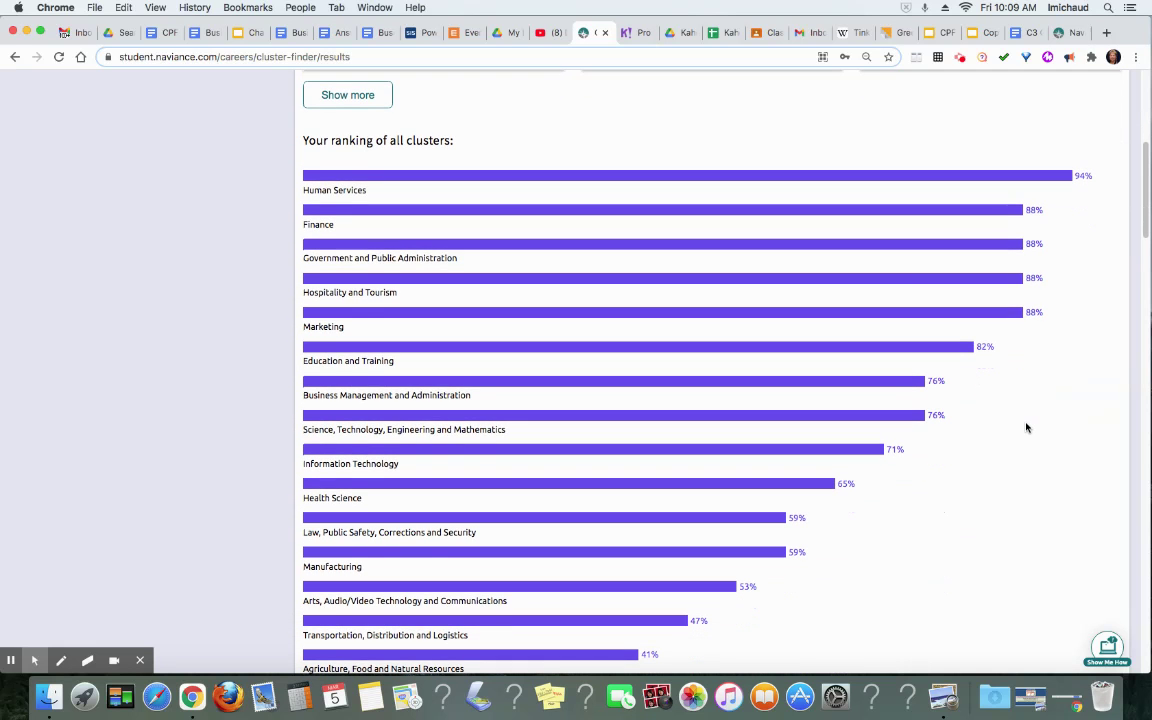
scroll(1026, 427, down, 3)
scroll(1026, 427, up, 3)
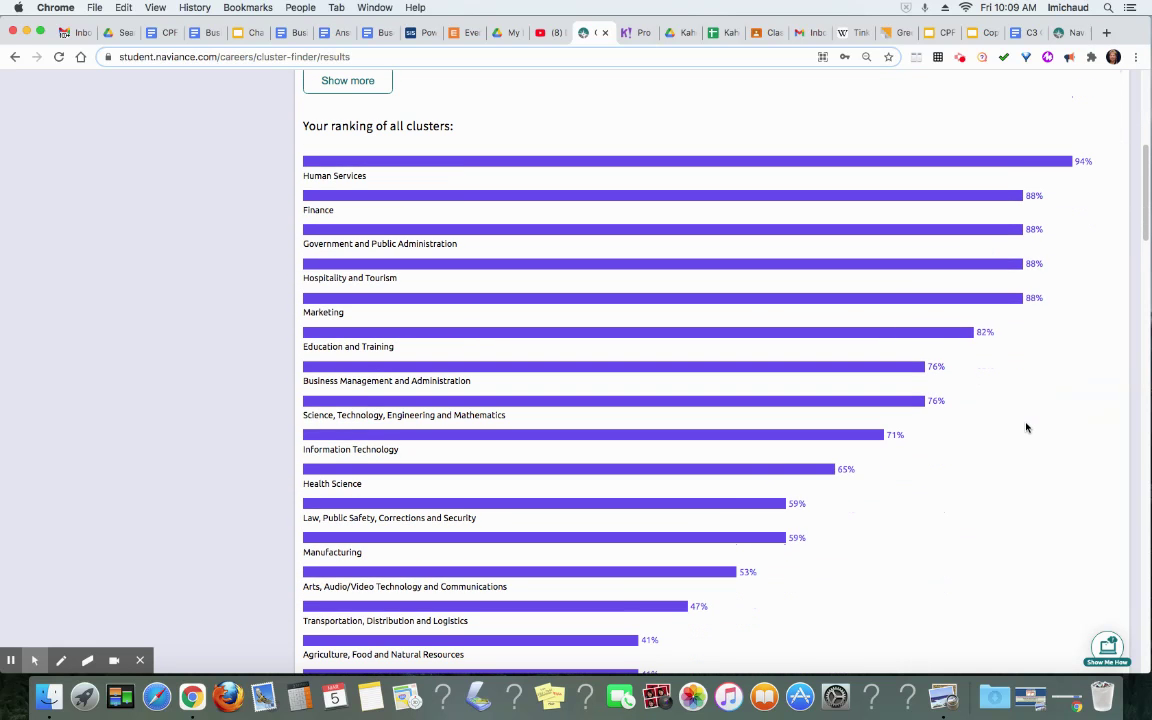
- Shrink the results page to fit the whole ranking of all clusters and take a screenshot of that chart area
scroll(1026, 427, down, 1)
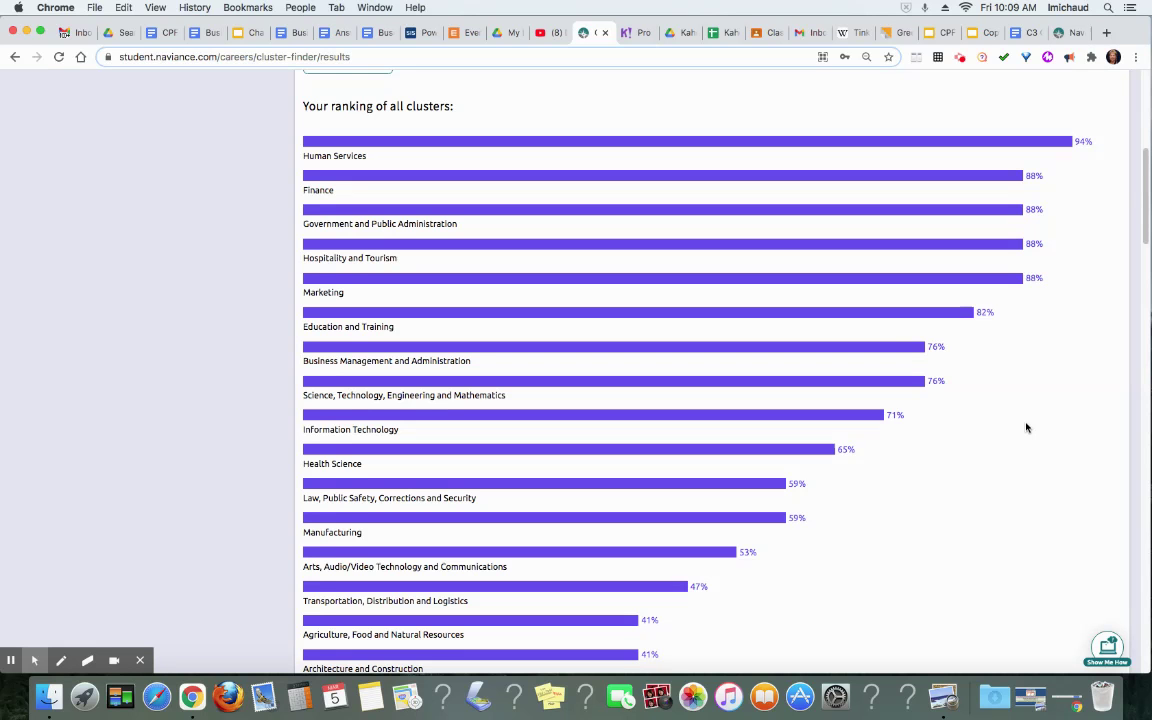
key(super+minus)
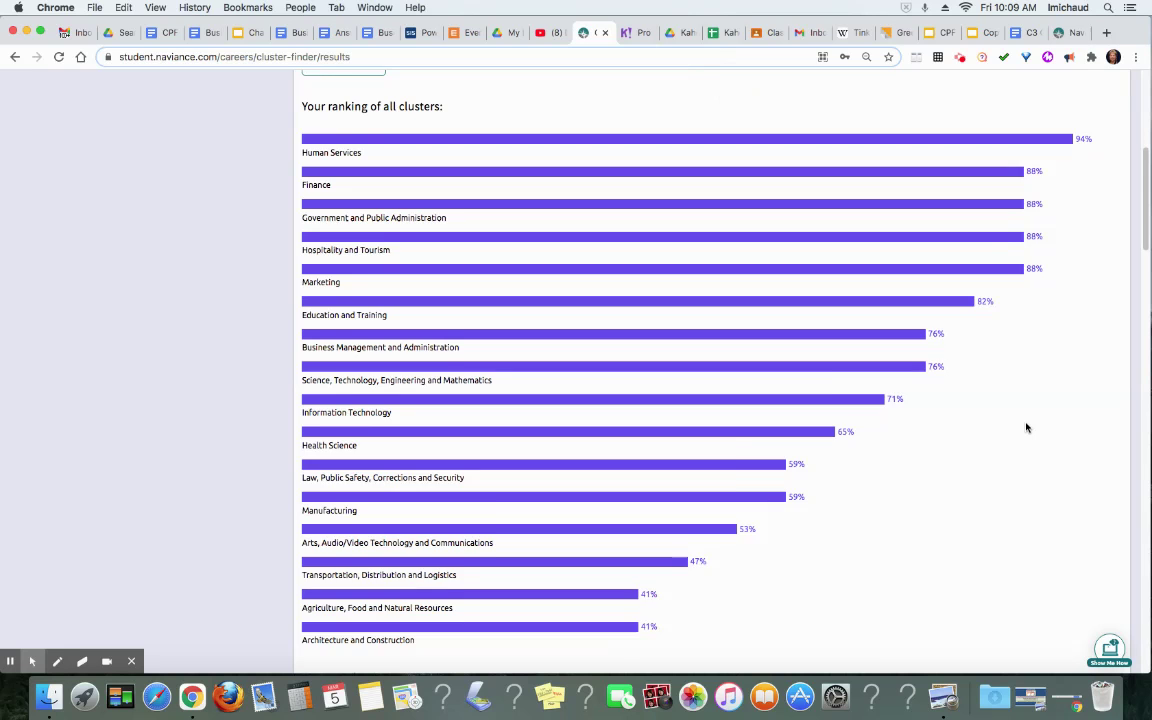
key(super+minus)
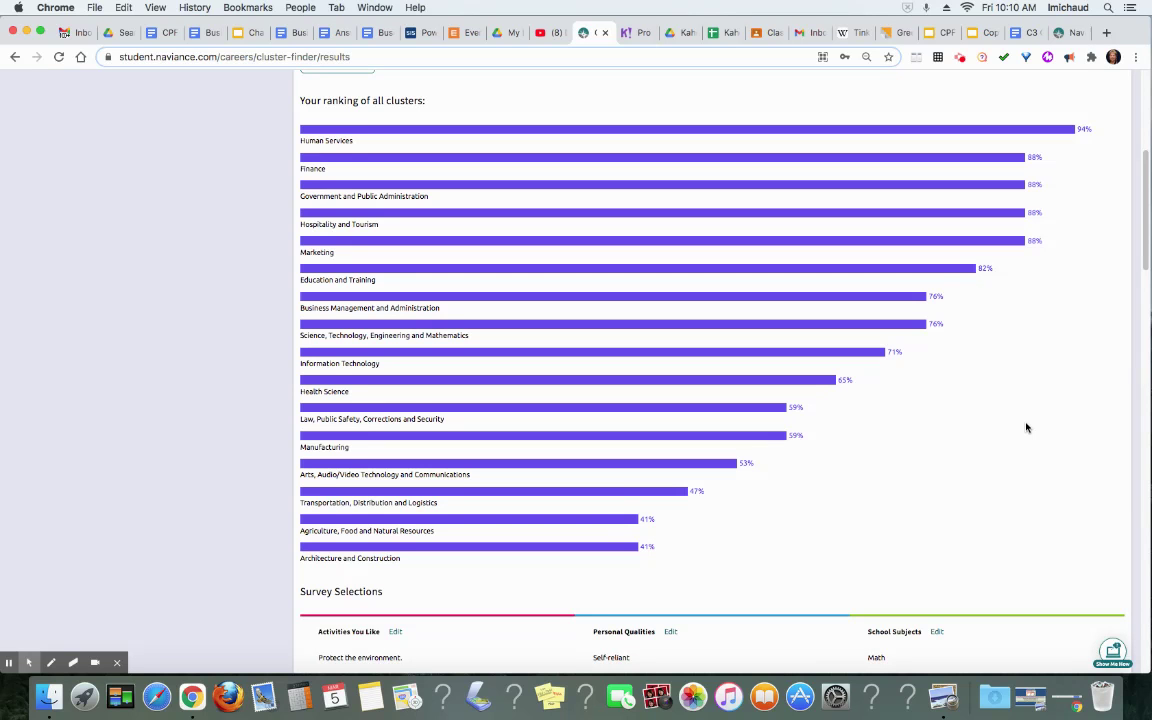
key(super+shift+4)
drag(296, 88, 1127, 579)
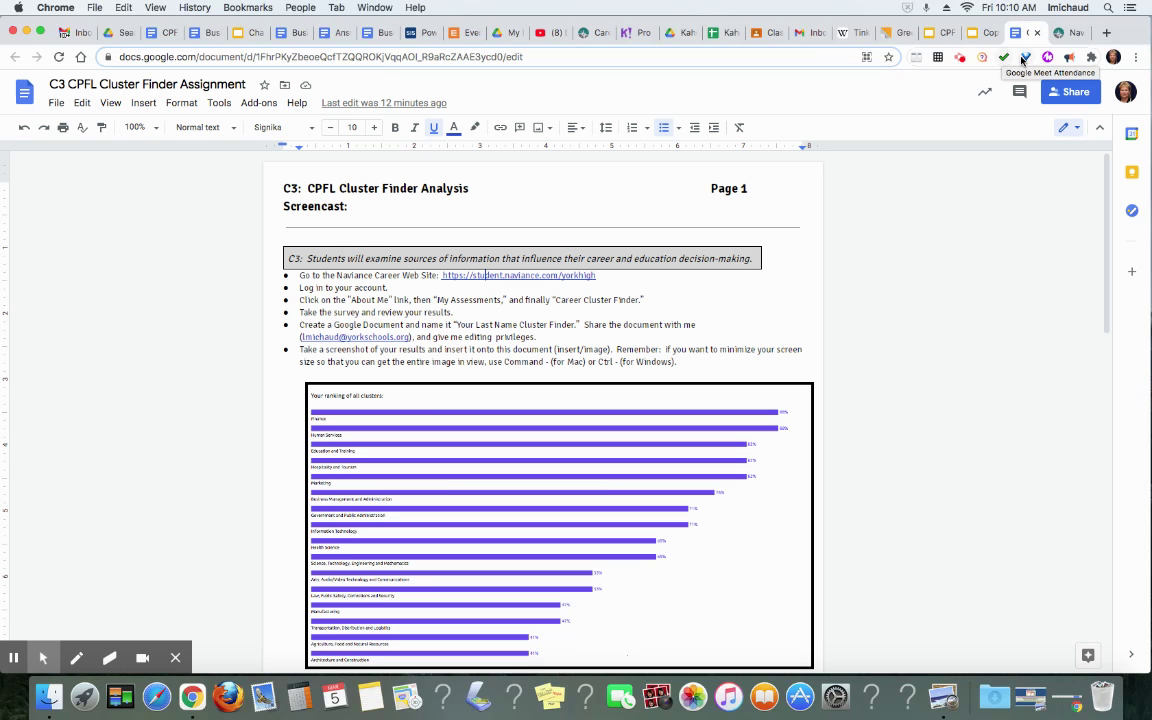
click(141, 104)
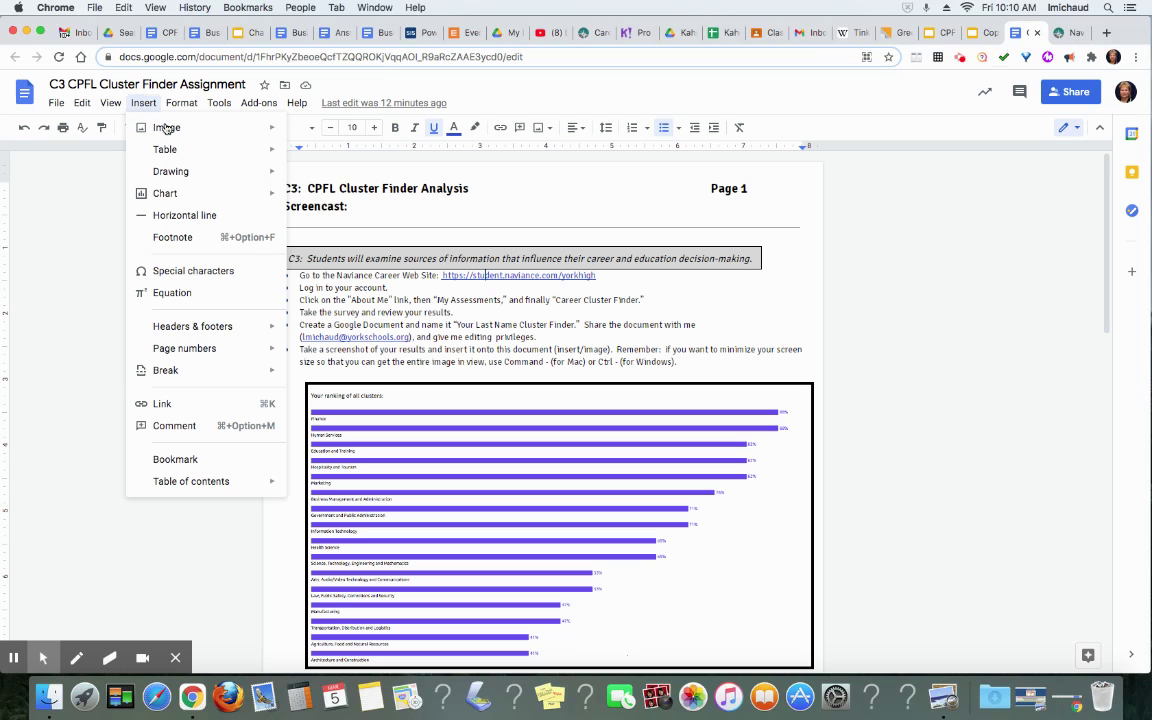
mouse_move(162, 127)
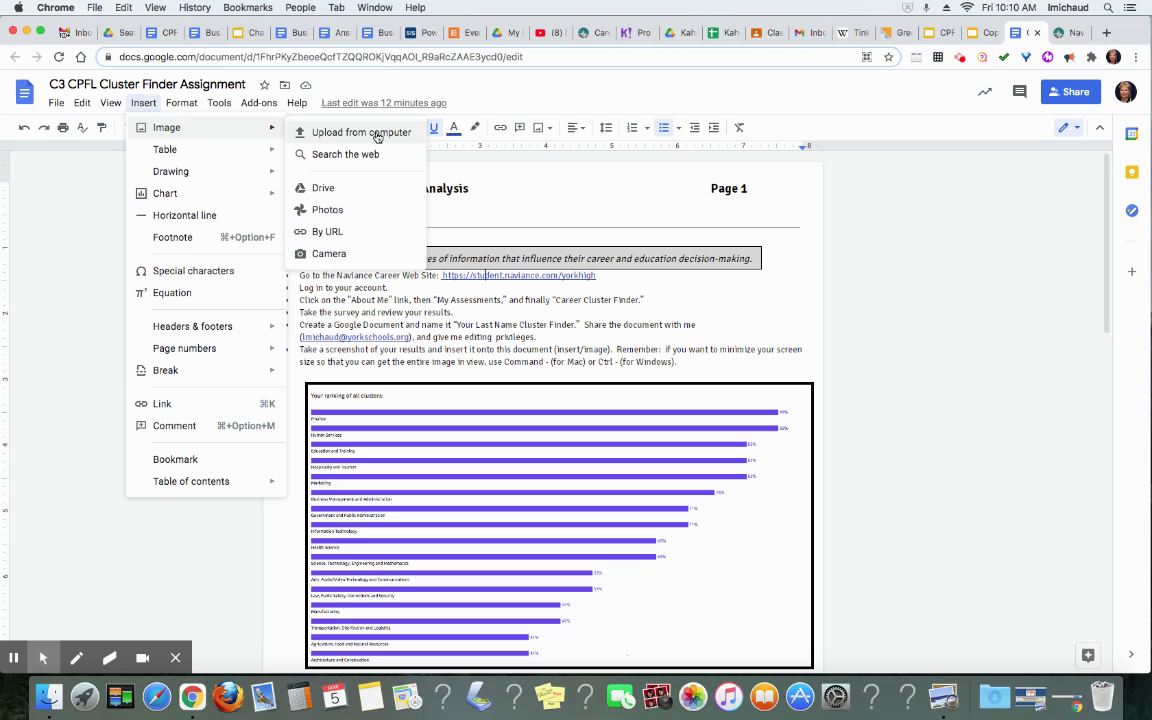
click(662, 327)
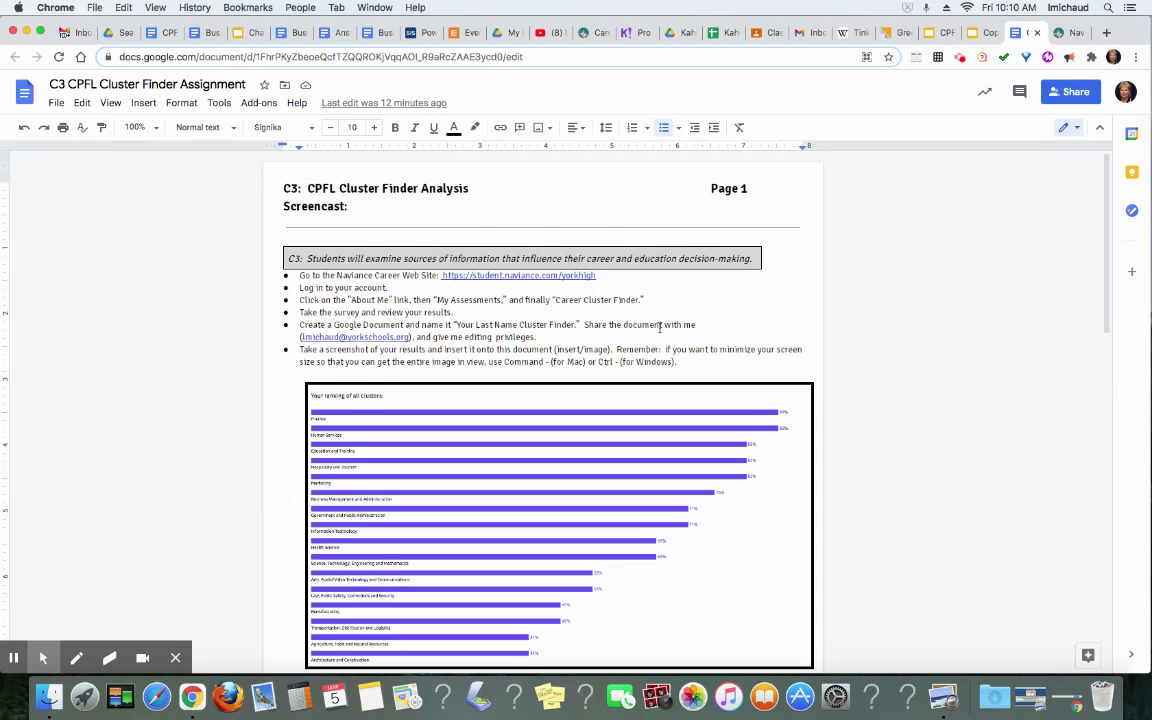
- Review the assignment document's instructions, sample ranking chart, four essay questions and Cluster Finder Analysis Assessment rubric
scroll(660, 327, down, 5)
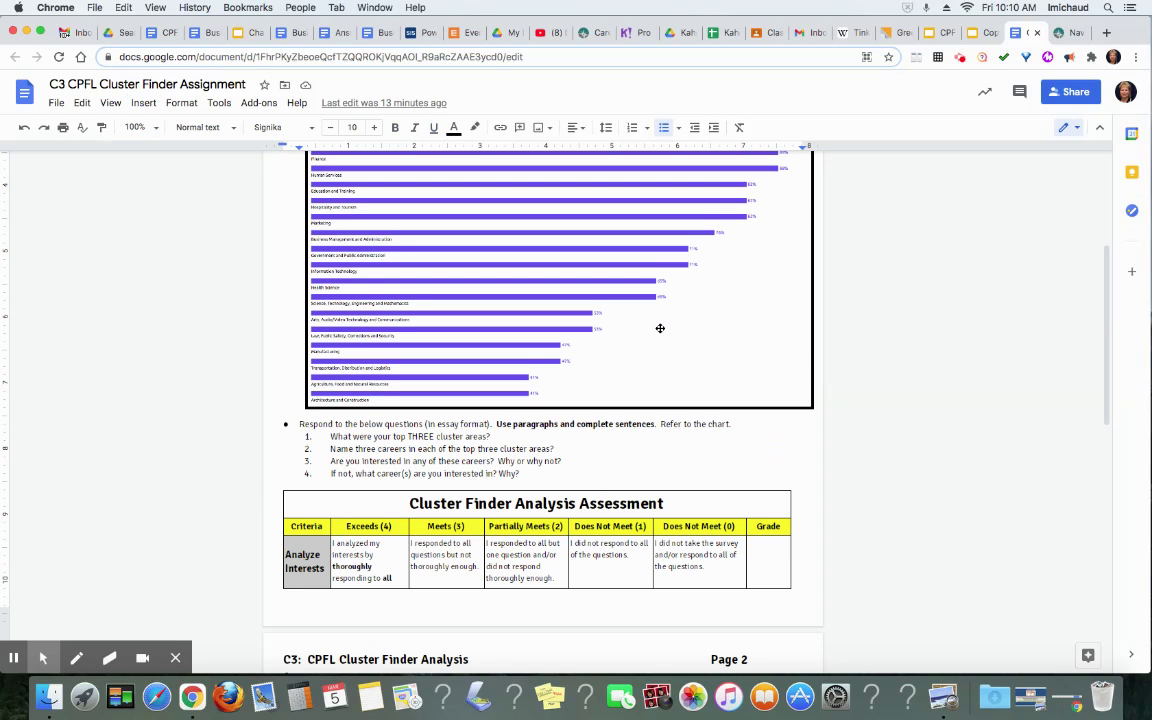
scroll(660, 328, up, 4)
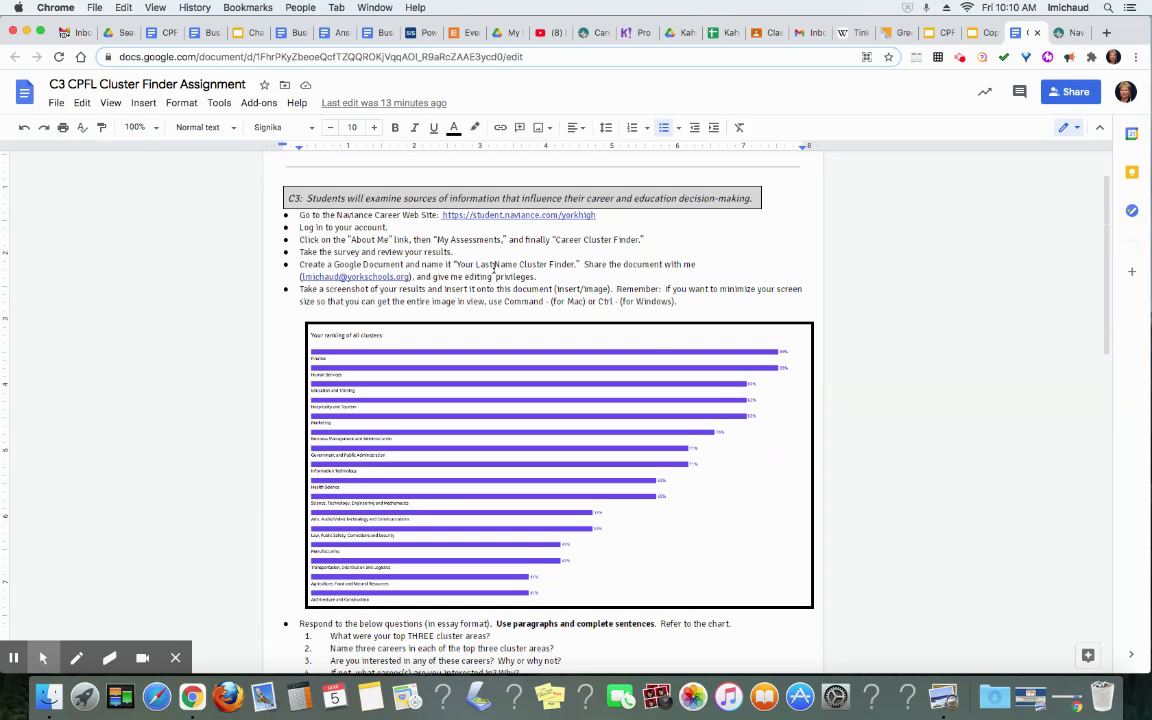
scroll(512, 302, down, 2)
scroll(520, 330, down, 1)
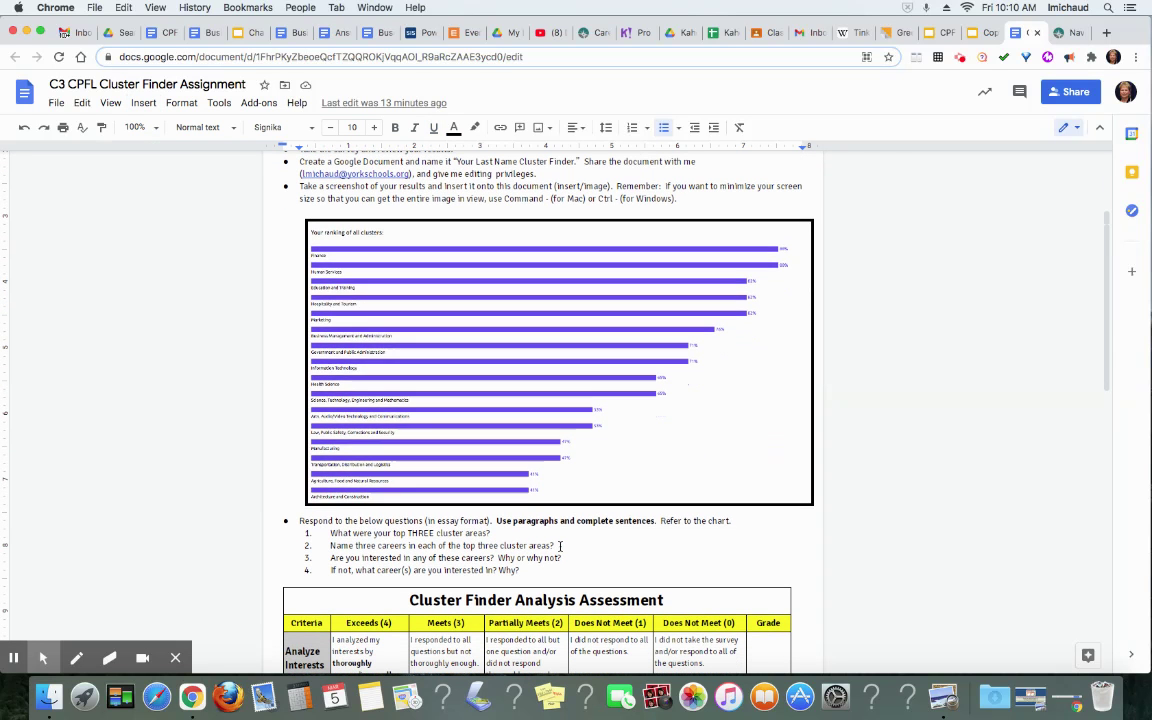
scroll(560, 547, down, 1)
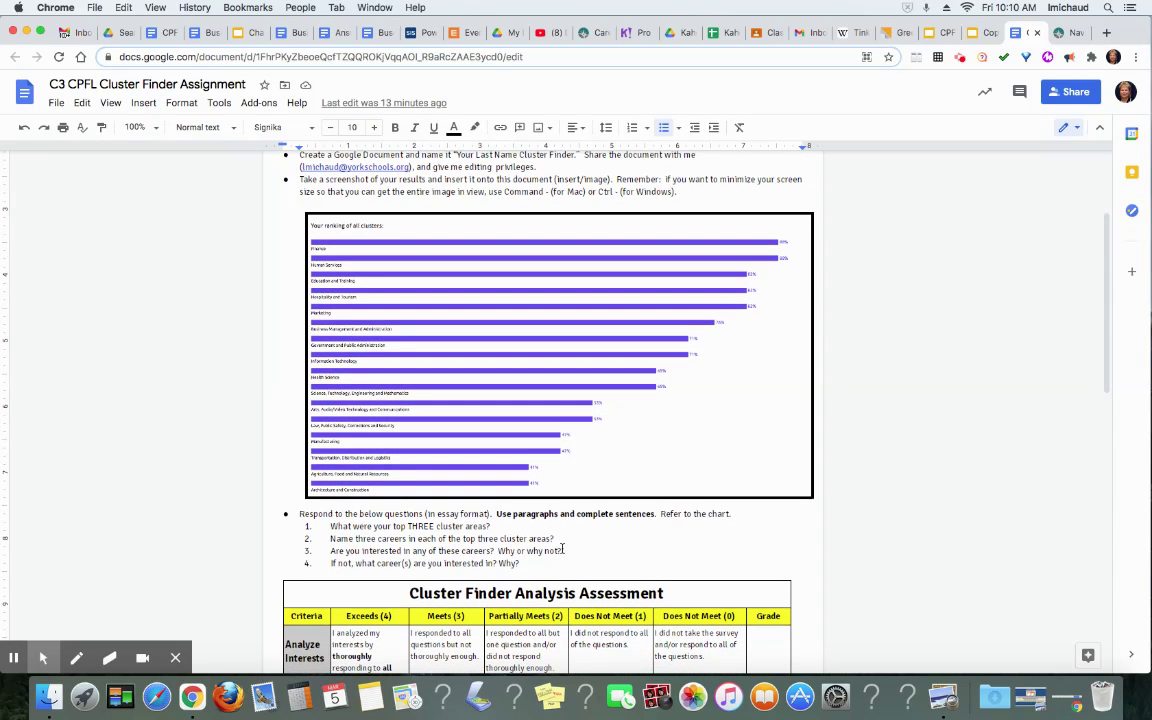
scroll(562, 549, down, 1)
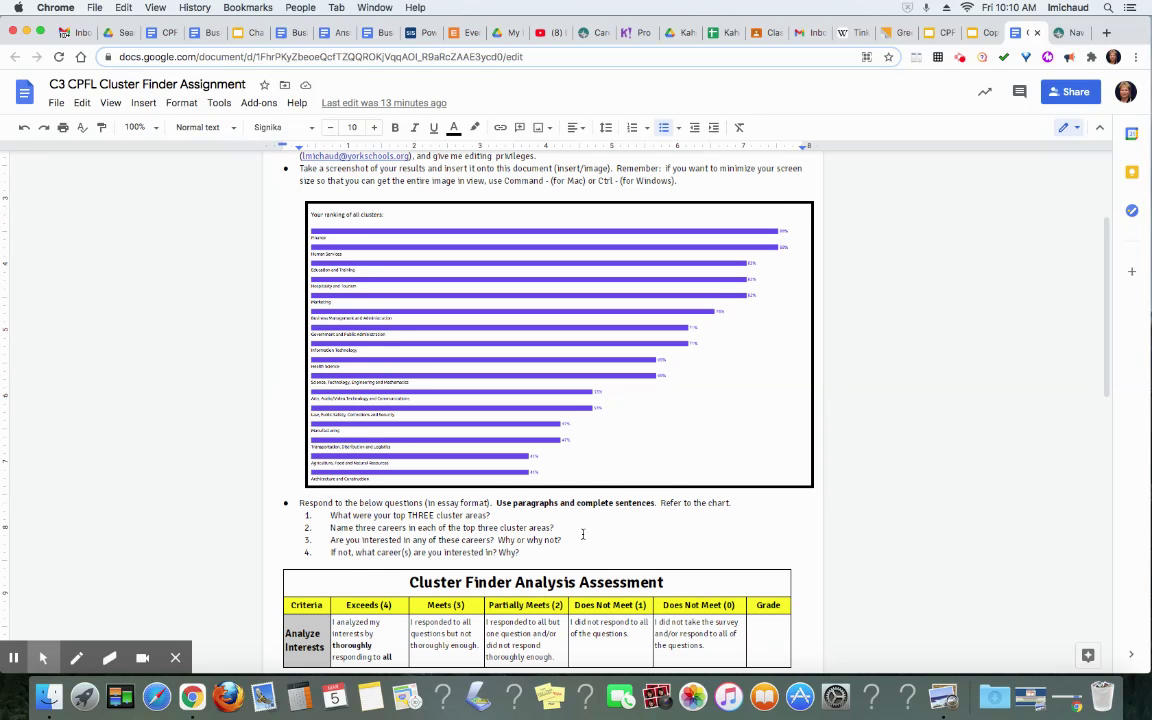
scroll(583, 534, down, 1)
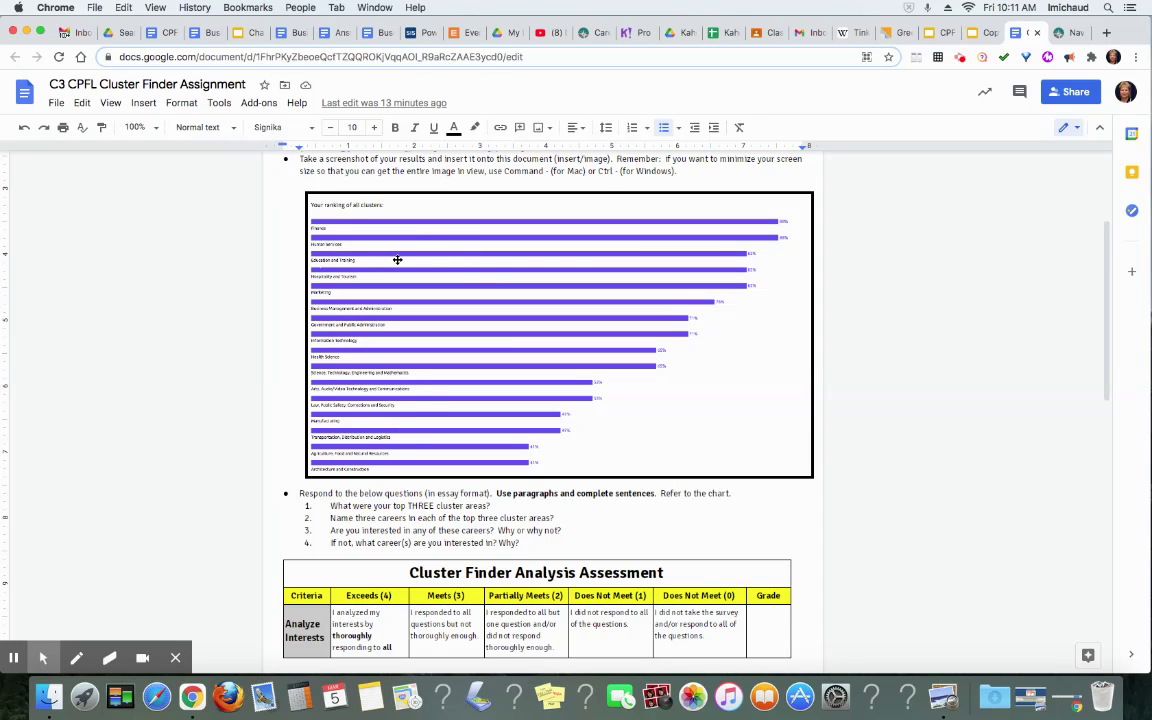
scroll(396, 261, down, 1)
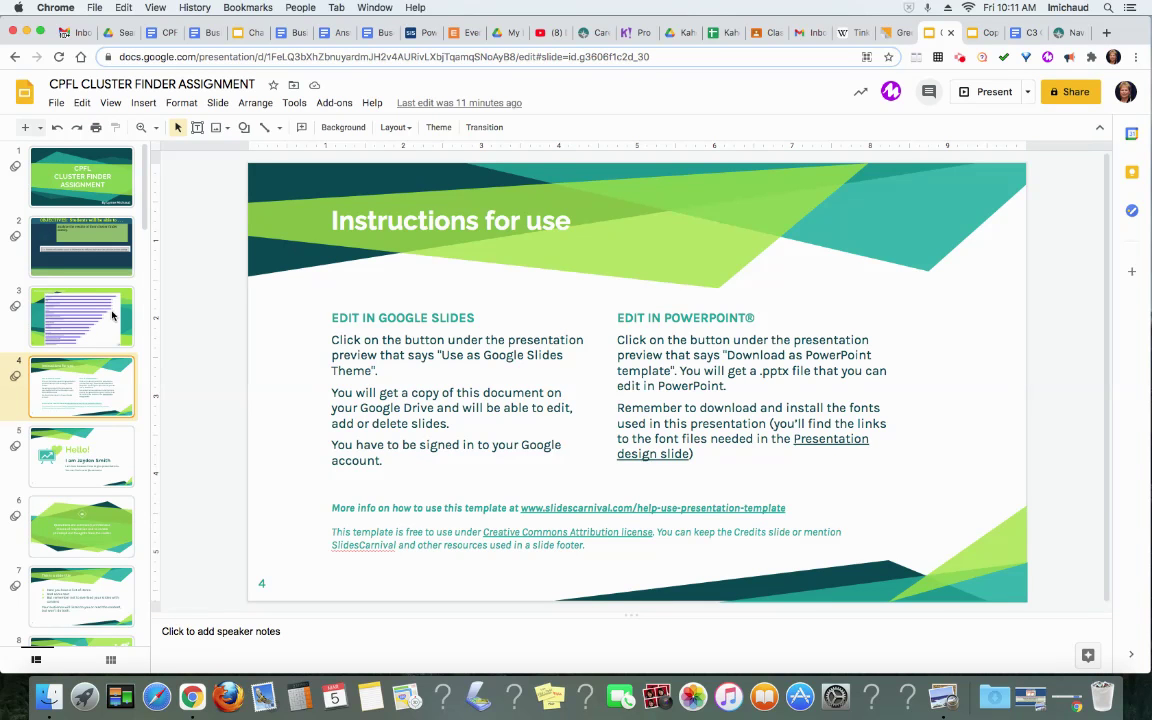
- Return to the presented slideshow and advance past the cluster ranking slide to the closing slide about questions
click(972, 34)
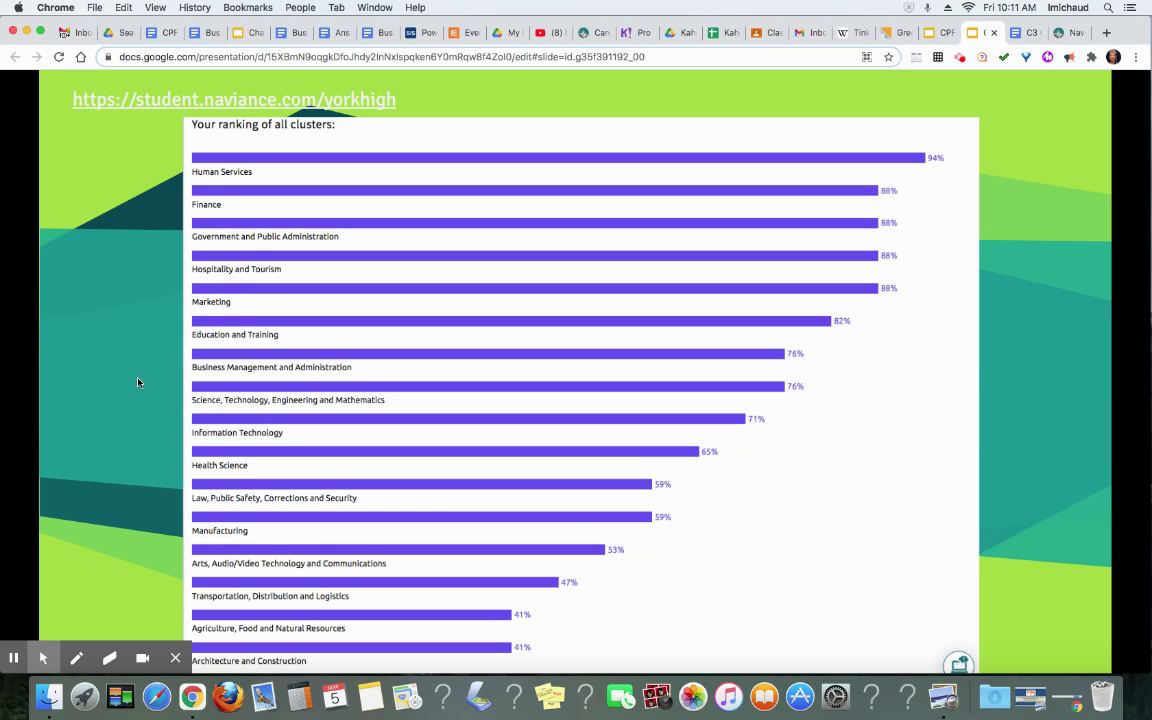
click(1042, 550)
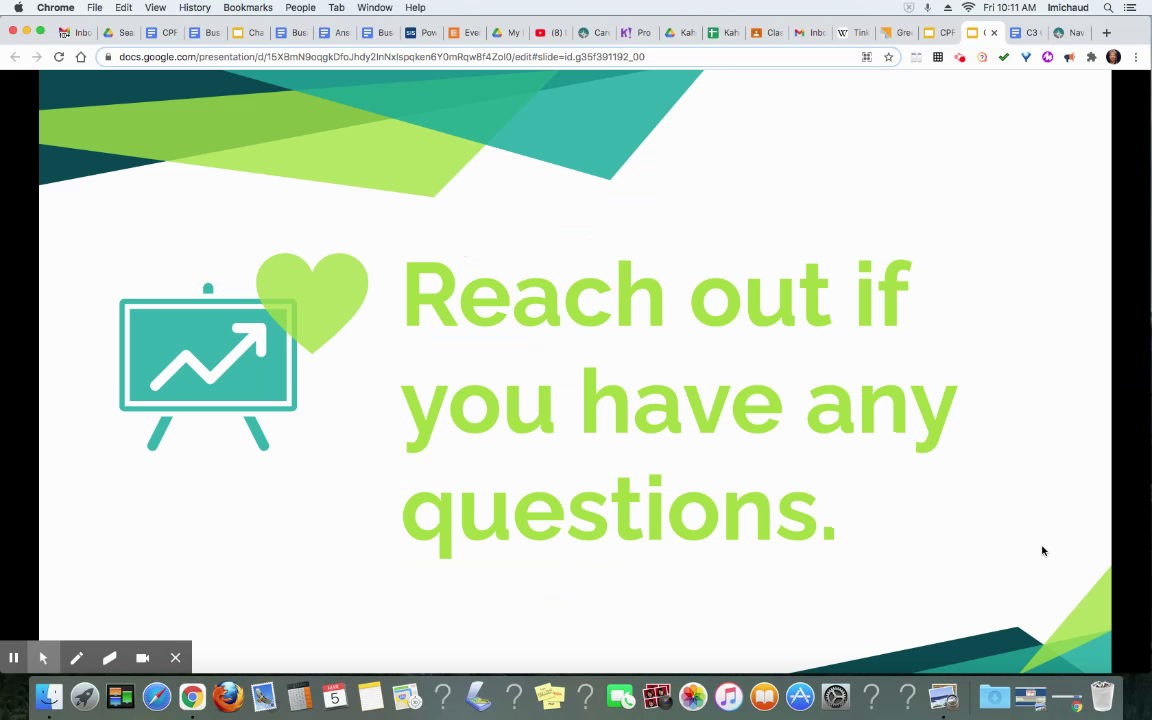